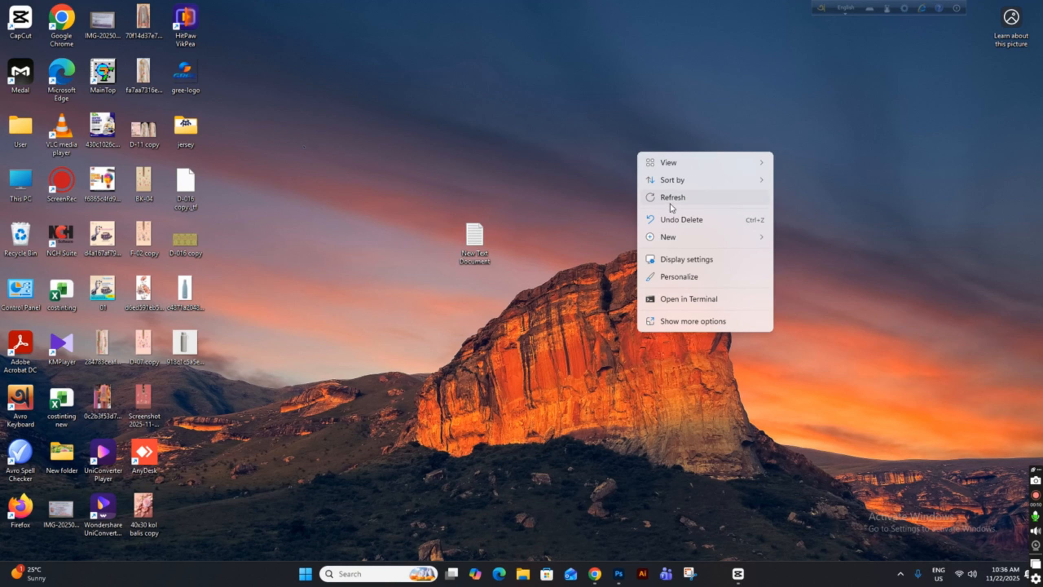
click(671, 199)
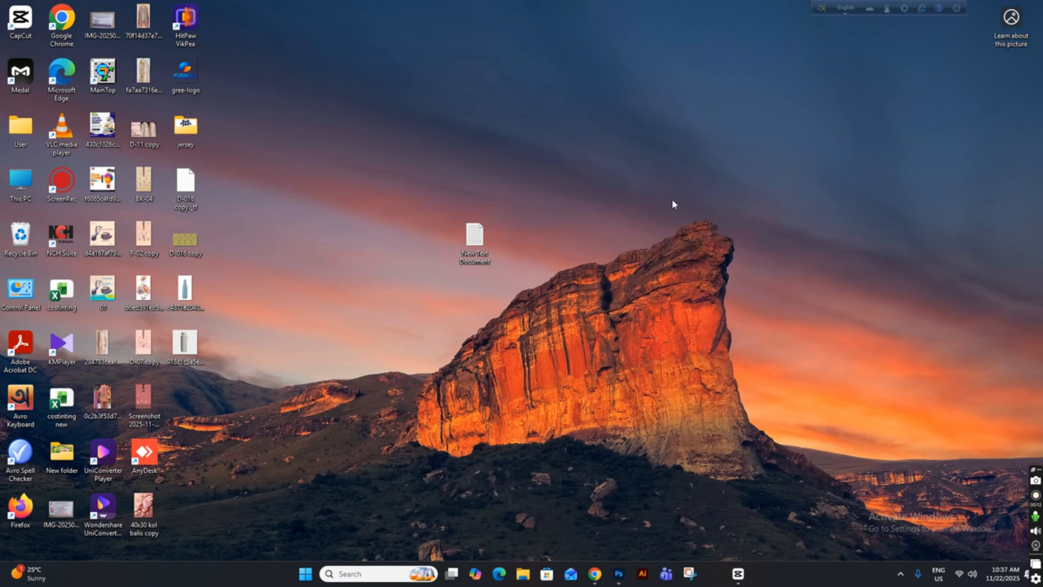
right_click(617, 132)
click(641, 177)
double_click(105, 75)
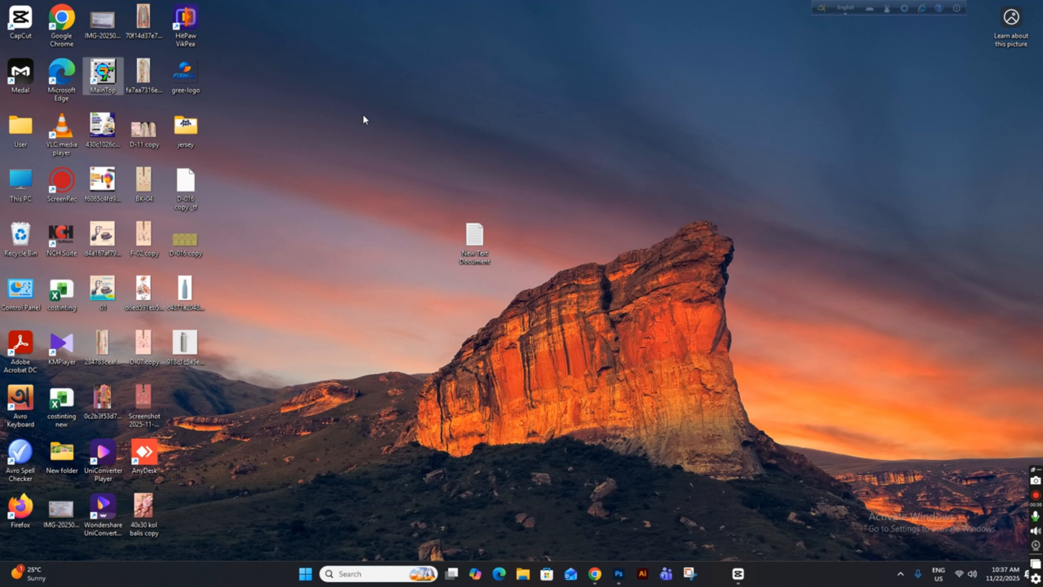
right_click(615, 98)
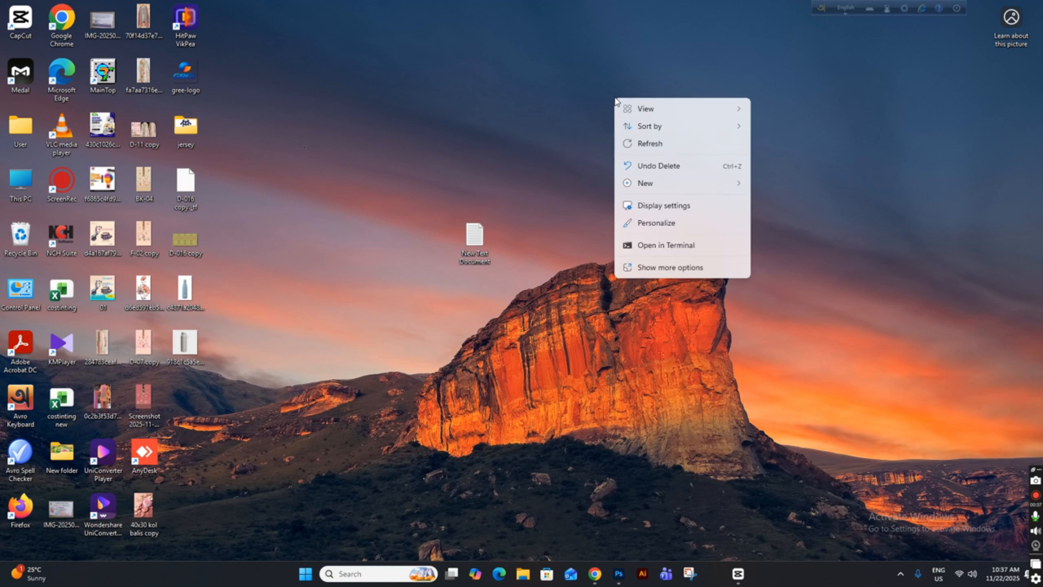
click(639, 141)
right_click(630, 129)
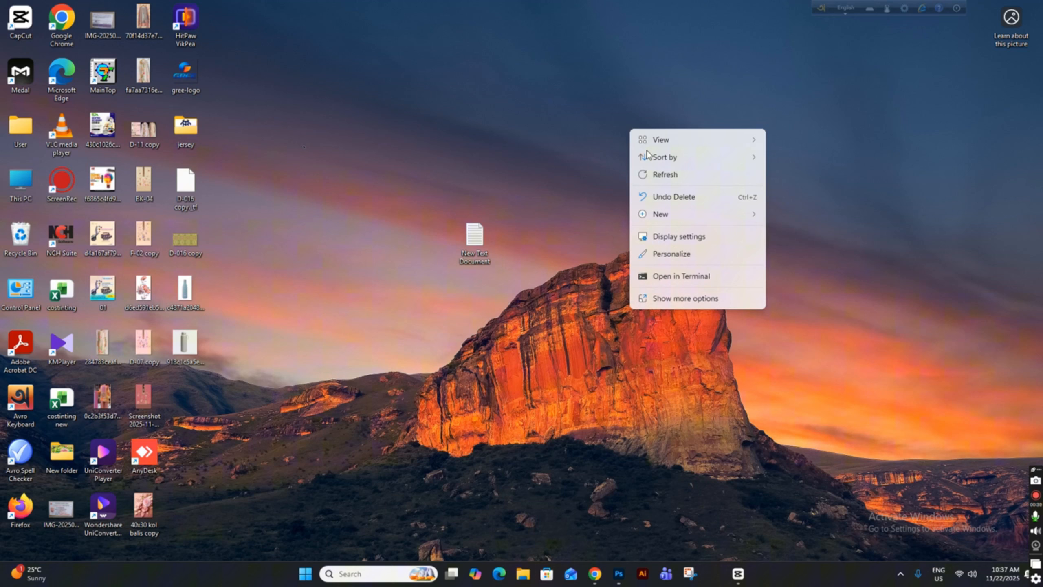
click(658, 173)
Launch MainTop DTP and create a new default A4 portrait General Publication document.
double_click(103, 76)
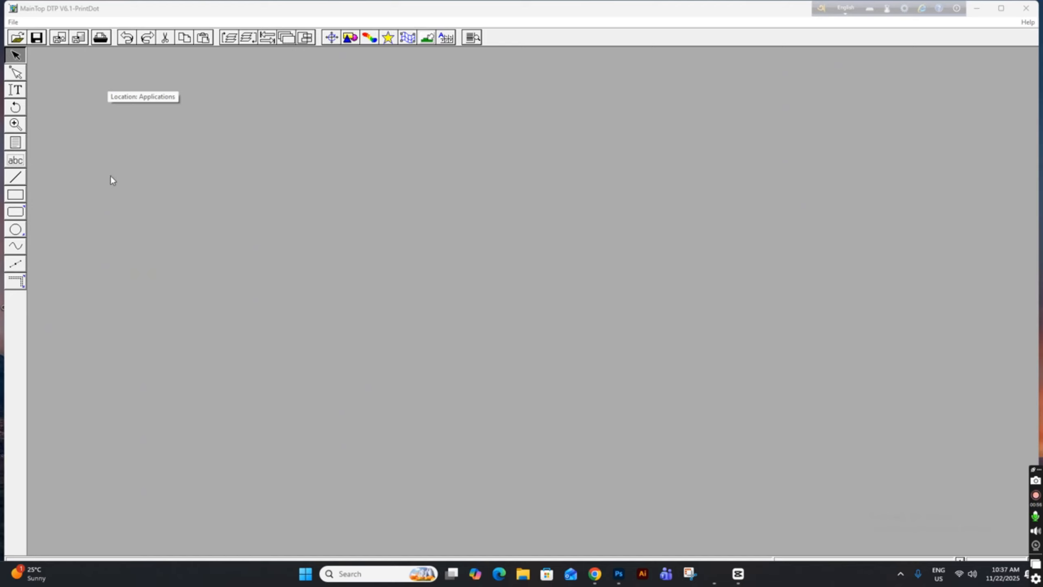
click(13, 22)
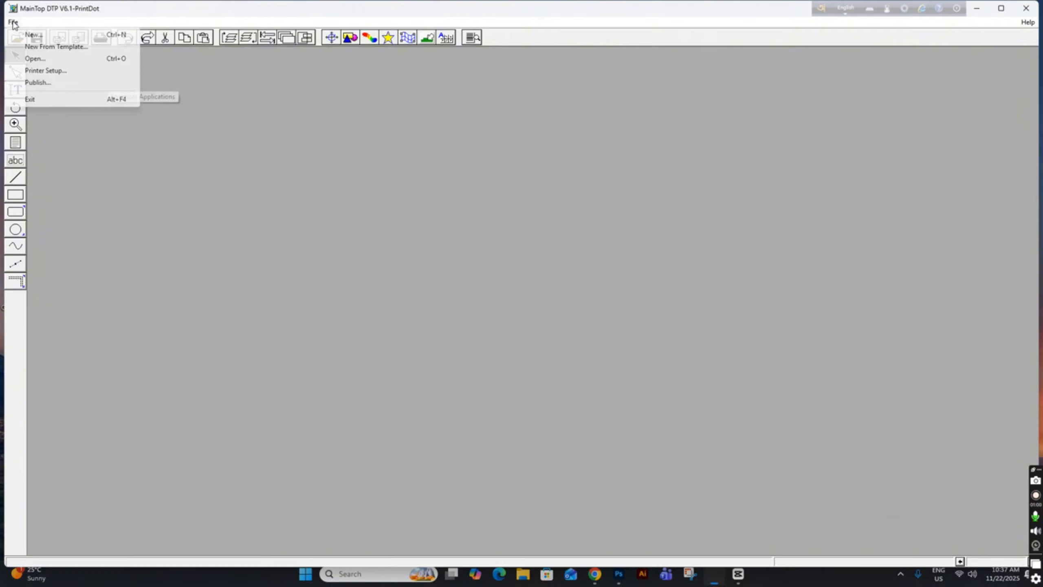
click(38, 36)
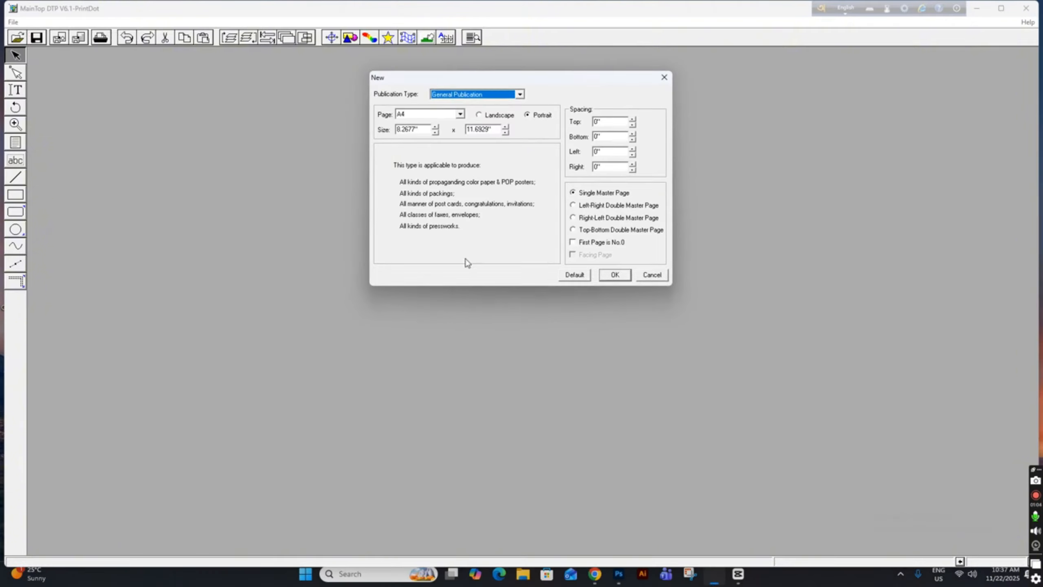
click(615, 275)
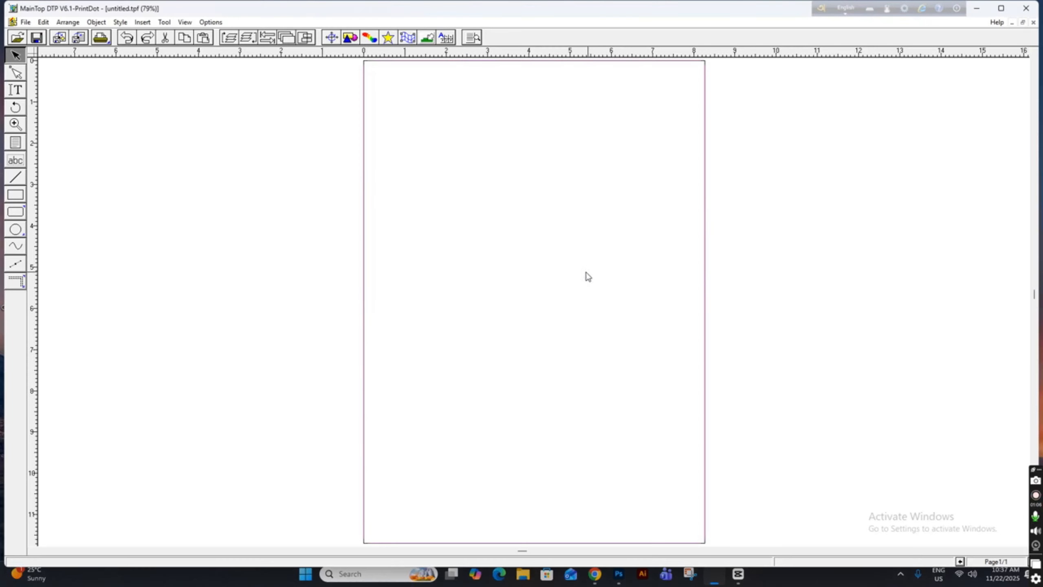
Examine the printer setup and the printer installation dialogs without changing anything.
click(25, 22)
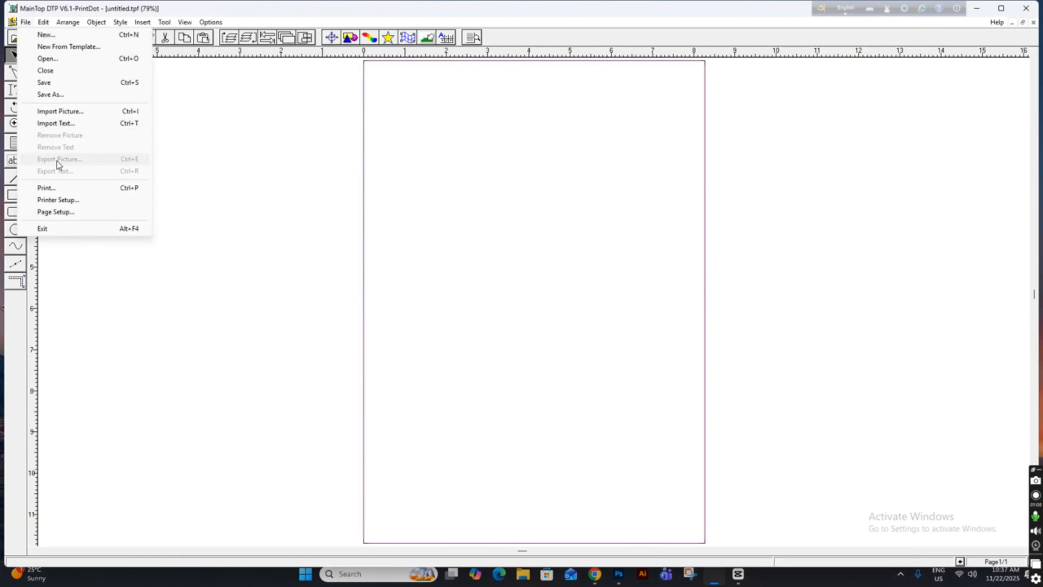
click(79, 201)
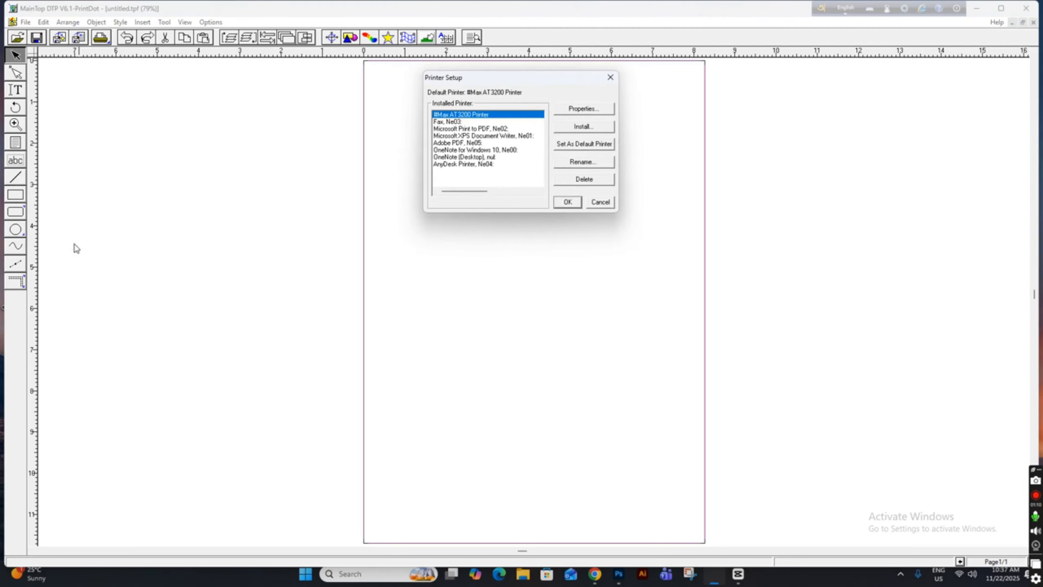
click(585, 128)
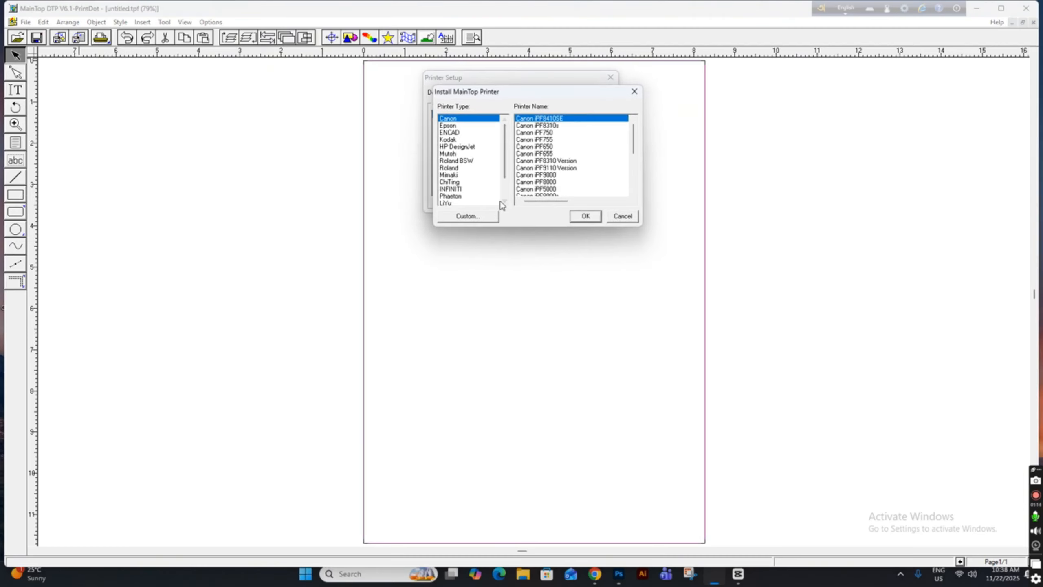
click(467, 216)
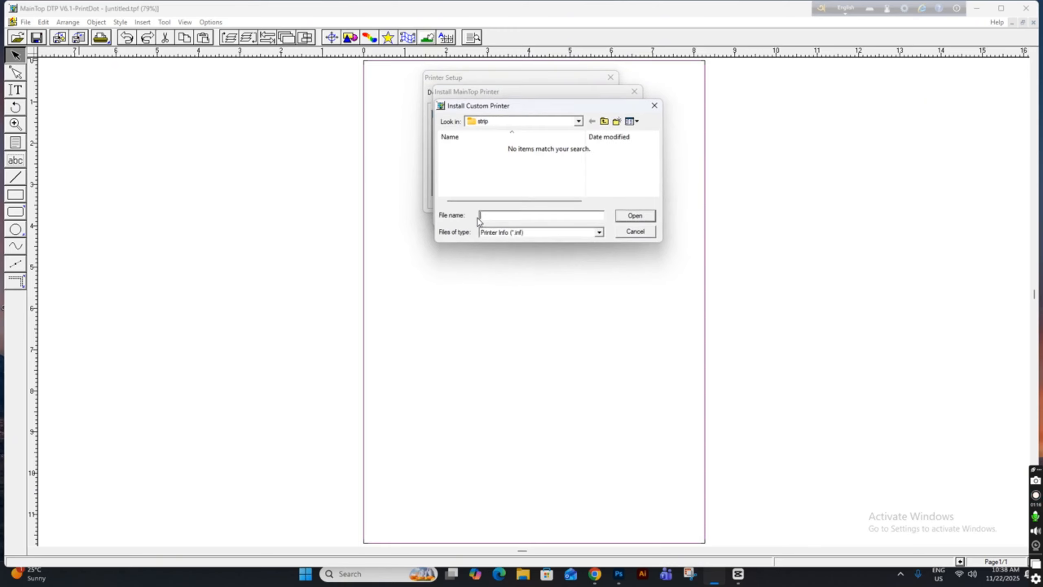
click(654, 109)
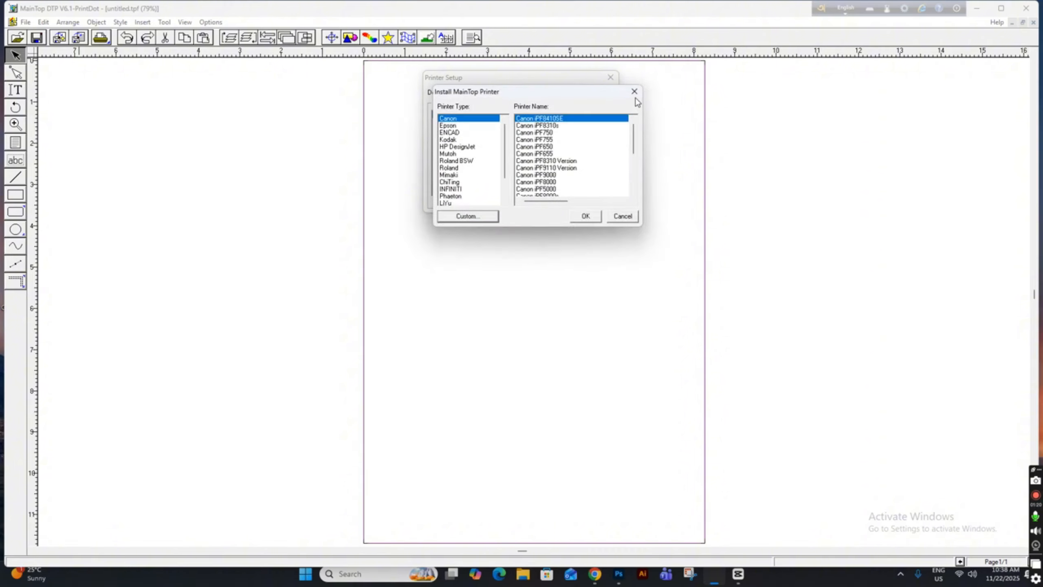
click(634, 93)
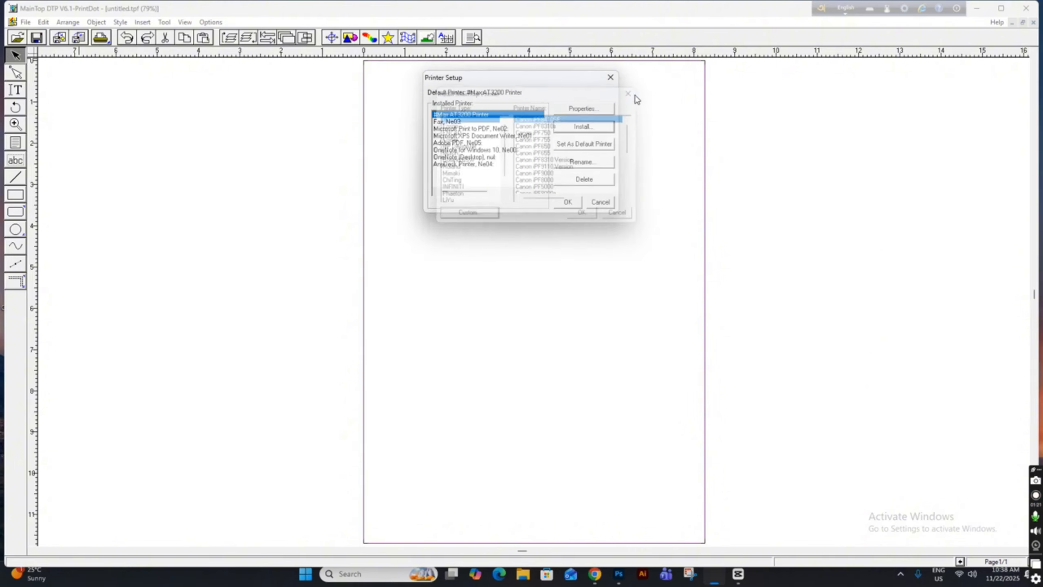
click(611, 78)
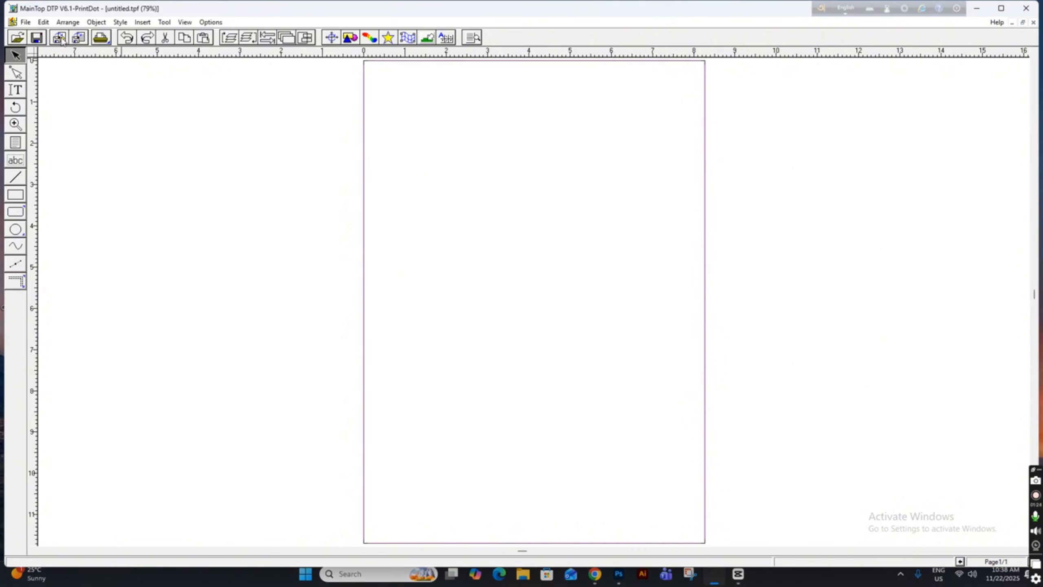
Import the Arjentina-01 graphic with preview enabled, adjusting the paper to the picture size.
click(60, 38)
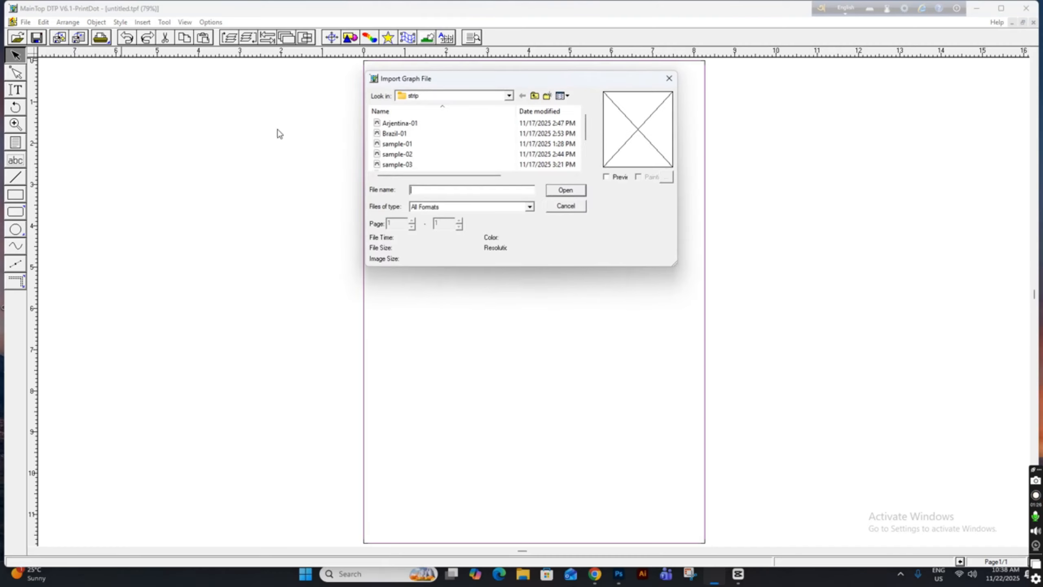
click(432, 129)
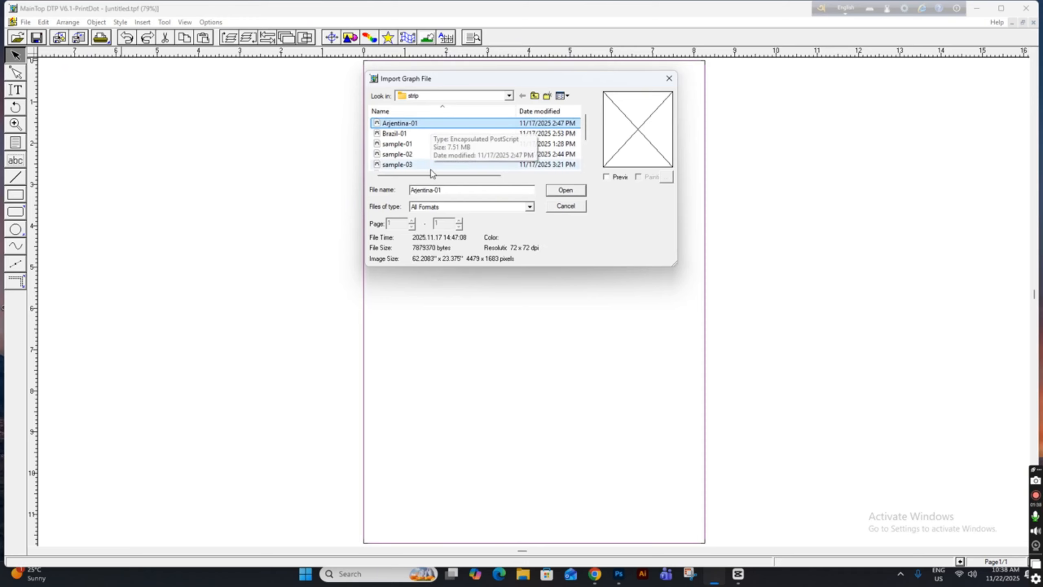
click(607, 178)
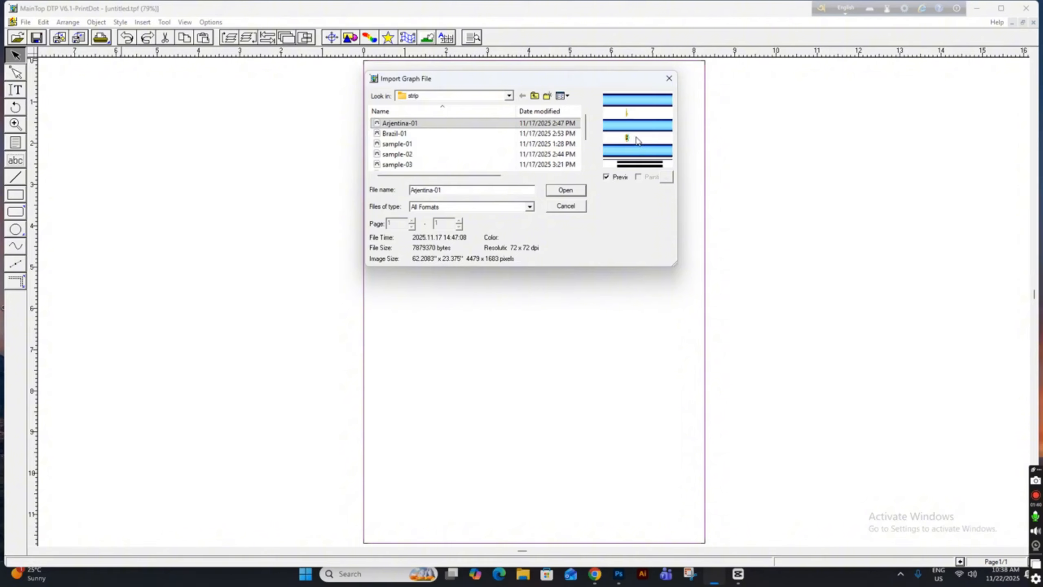
click(563, 192)
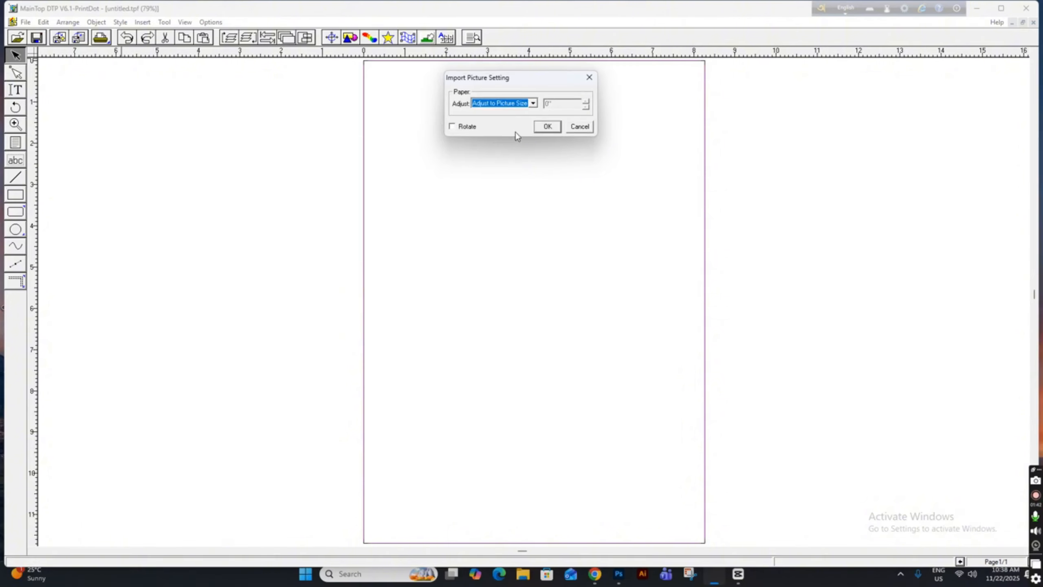
click(533, 105)
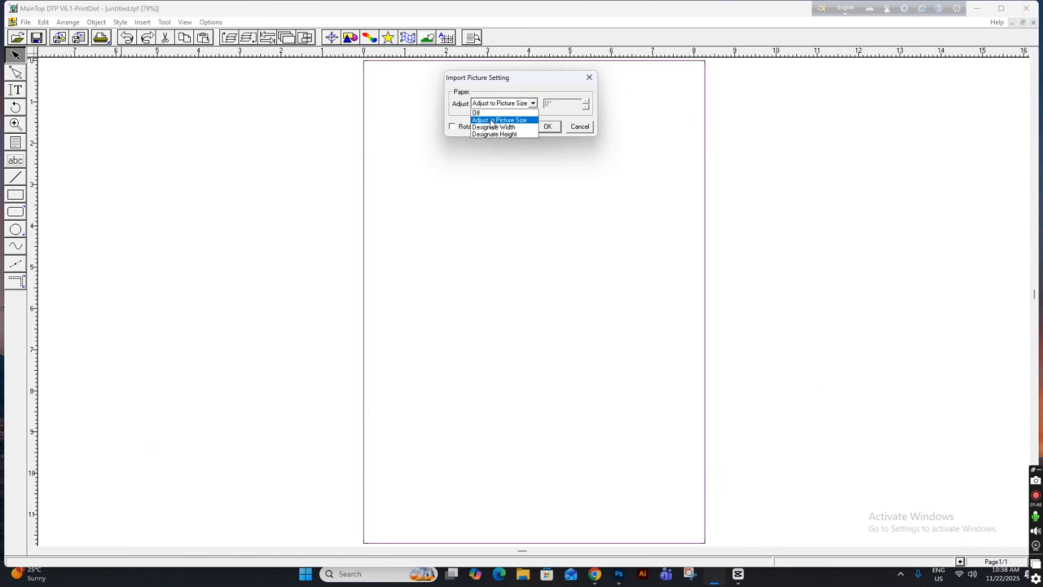
click(511, 121)
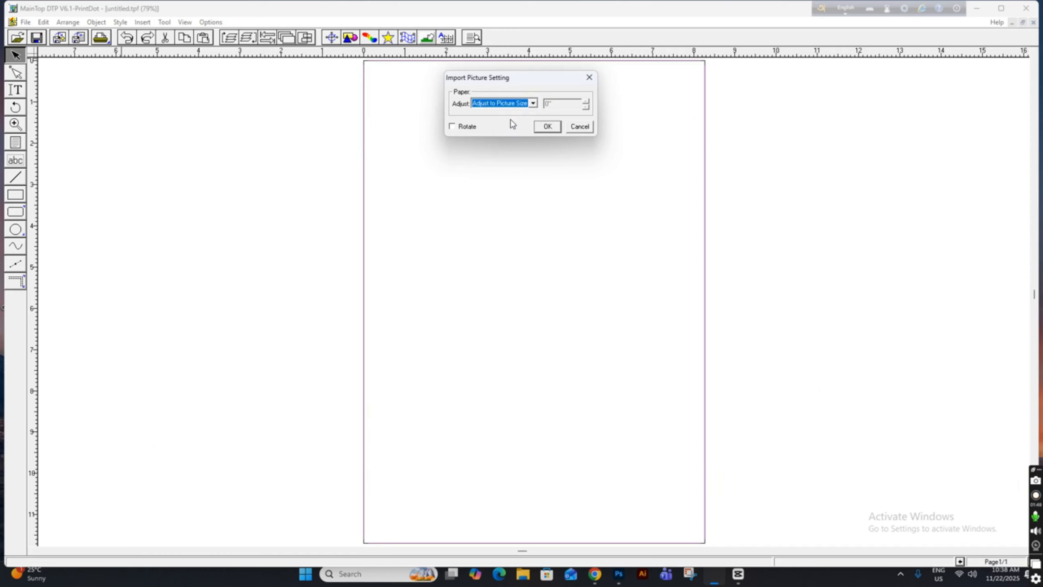
click(547, 127)
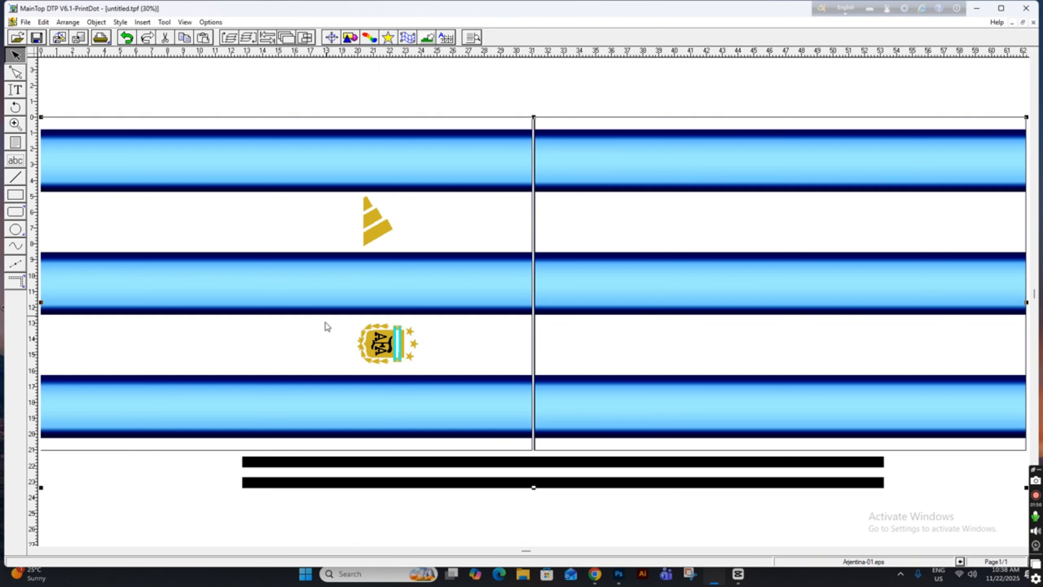
Open the print properties, select V360x1200-S1-2 resolution and auto-set the paper size to the graphic.
click(101, 39)
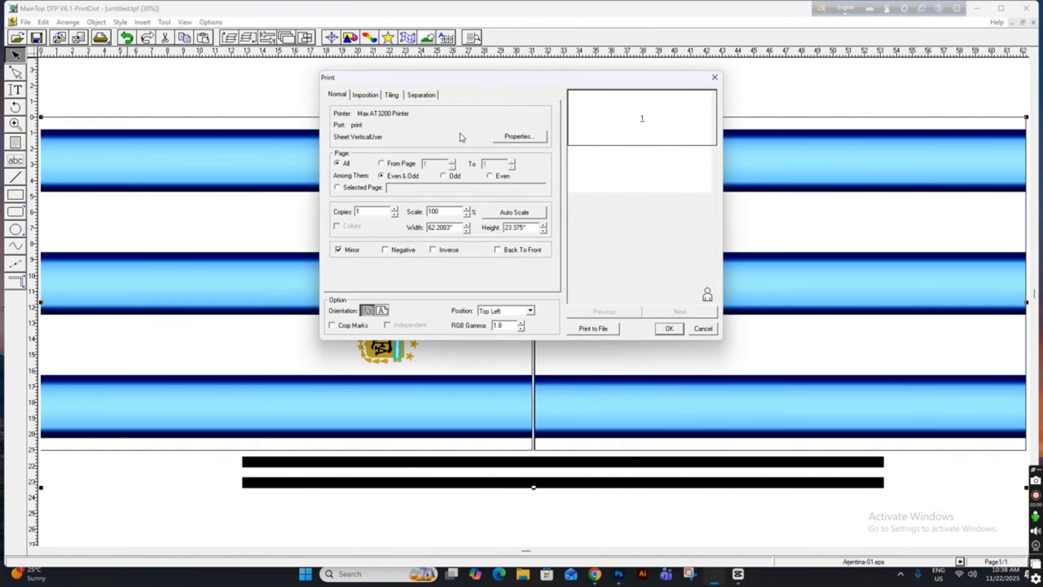
click(533, 140)
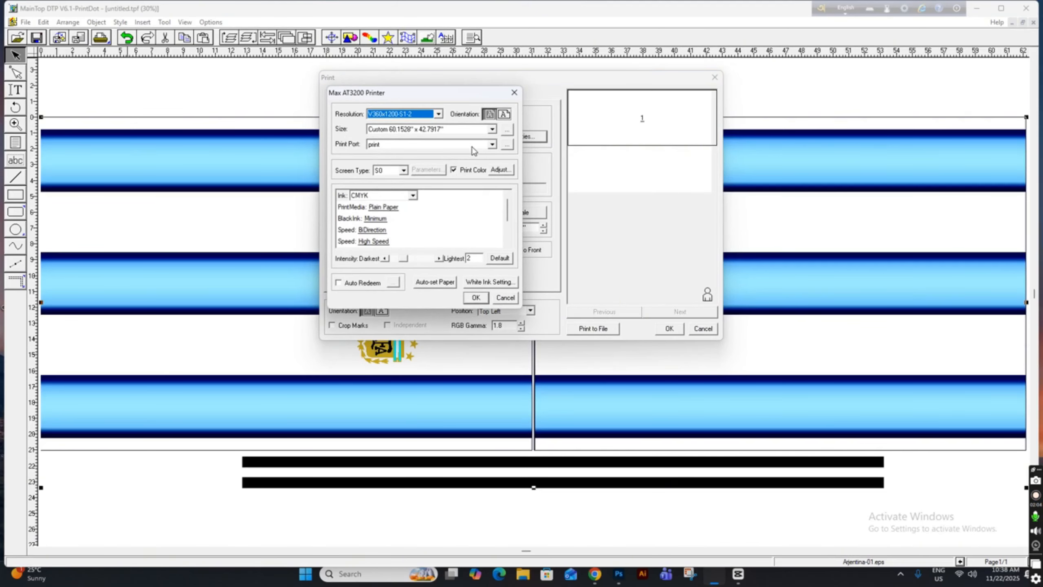
click(423, 117)
click(423, 116)
click(429, 285)
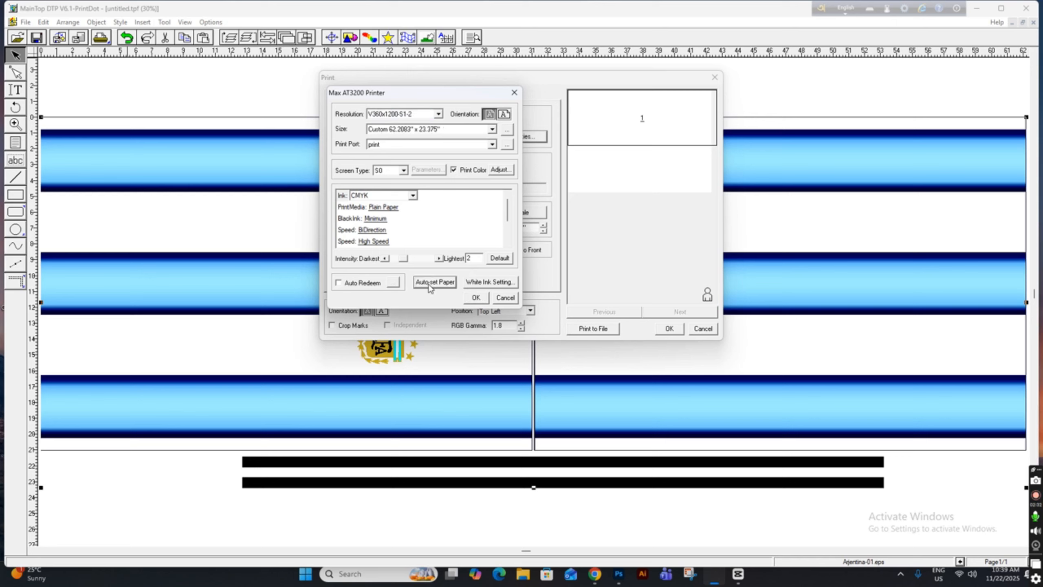
click(473, 298)
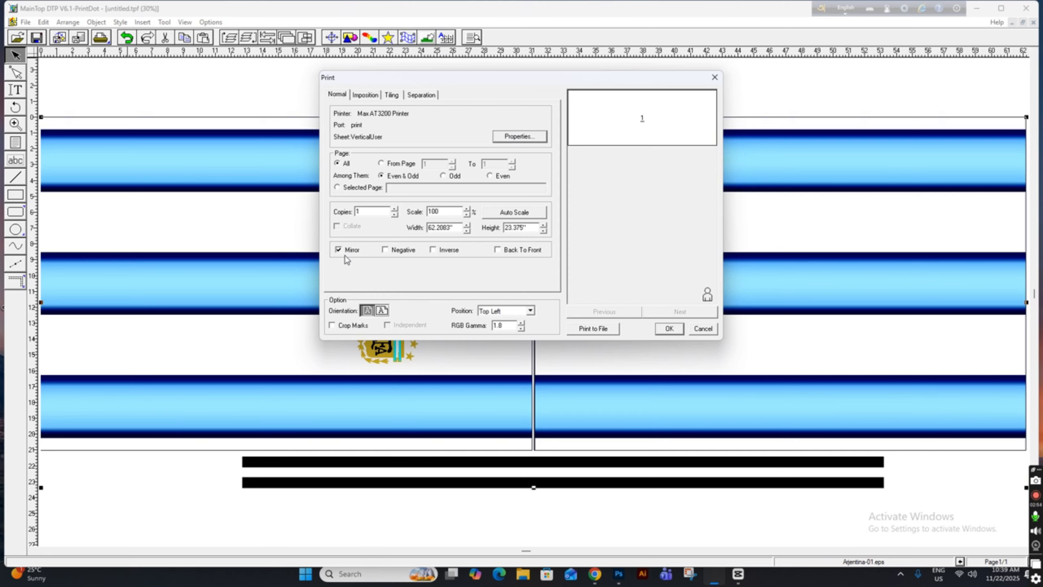
Print the page to a file named Arjentina-02 in the strip folder.
click(593, 328)
scroll(96, 121, down, 2)
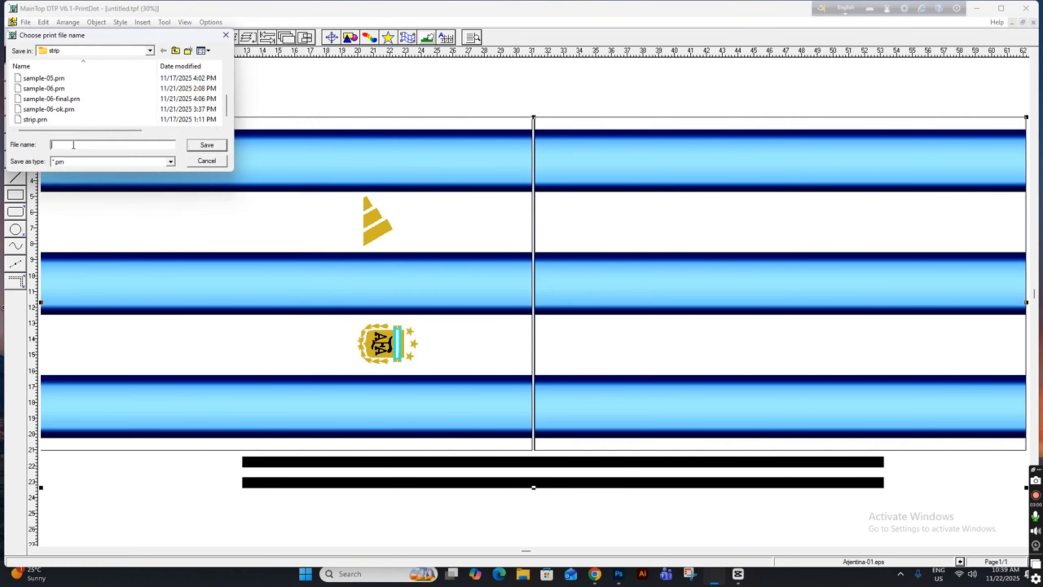
scroll(86, 107, up, 2)
click(46, 78)
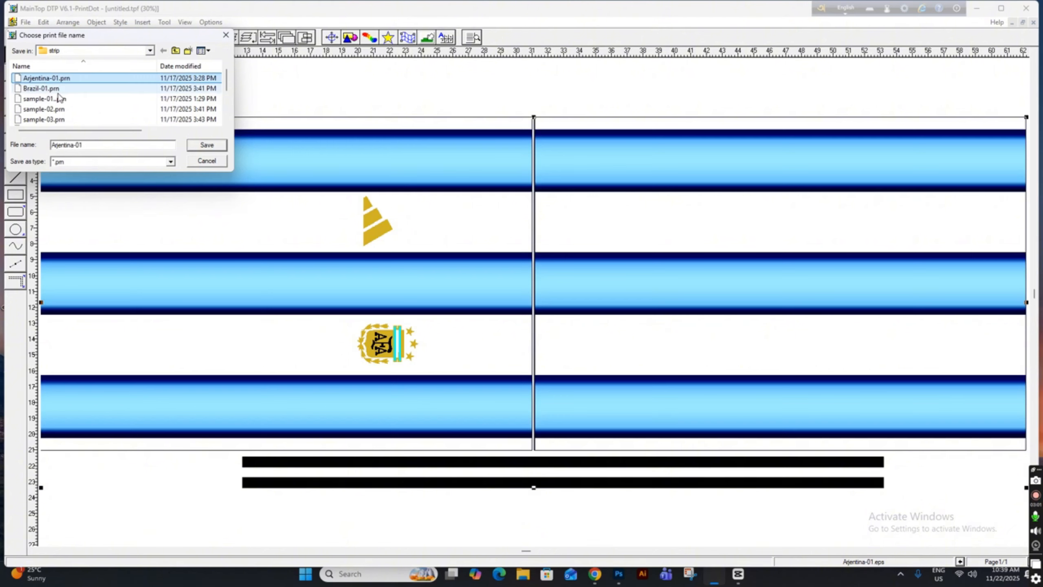
click(97, 145)
key(BackSpace)
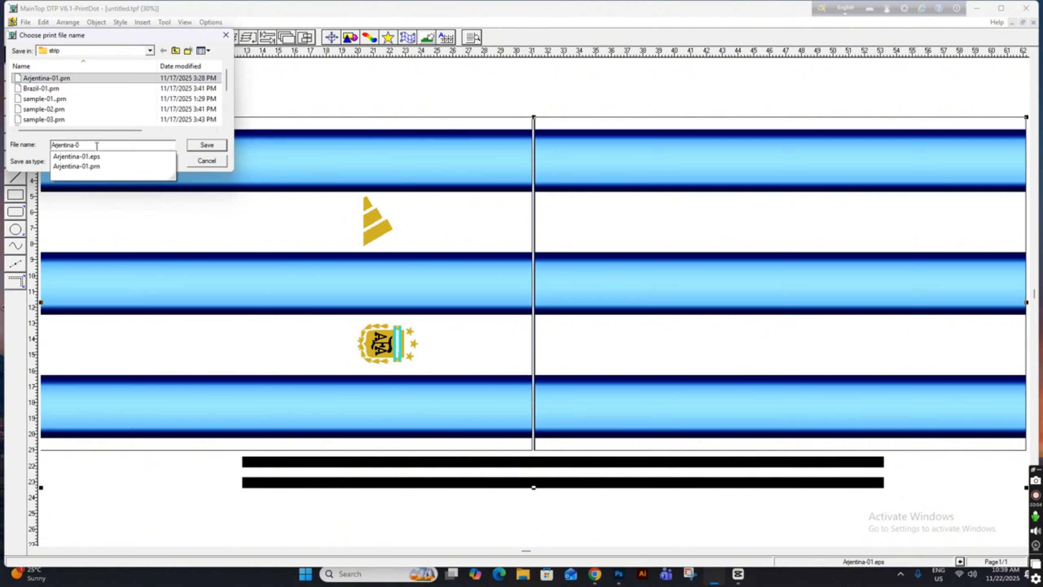
text(2)
key(Return)
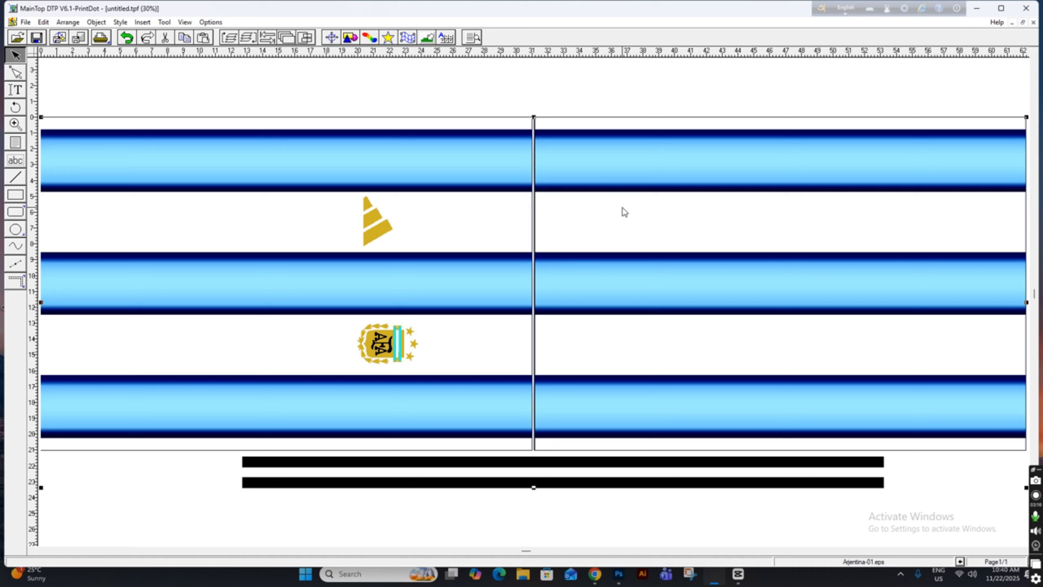
Delete the imported graphic from the page and minimize the program window.
key(Delete)
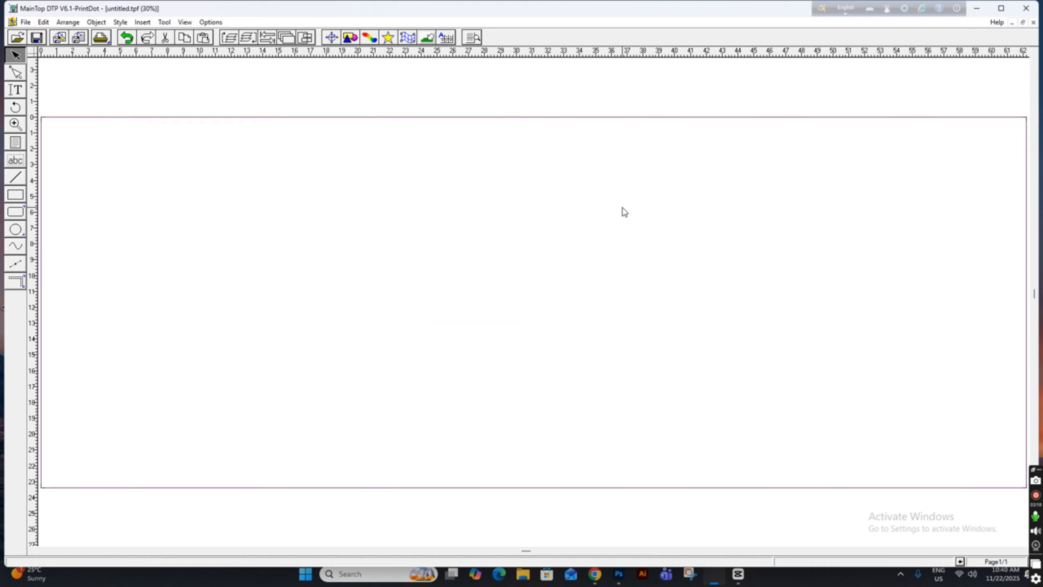
key(ctrl+i)
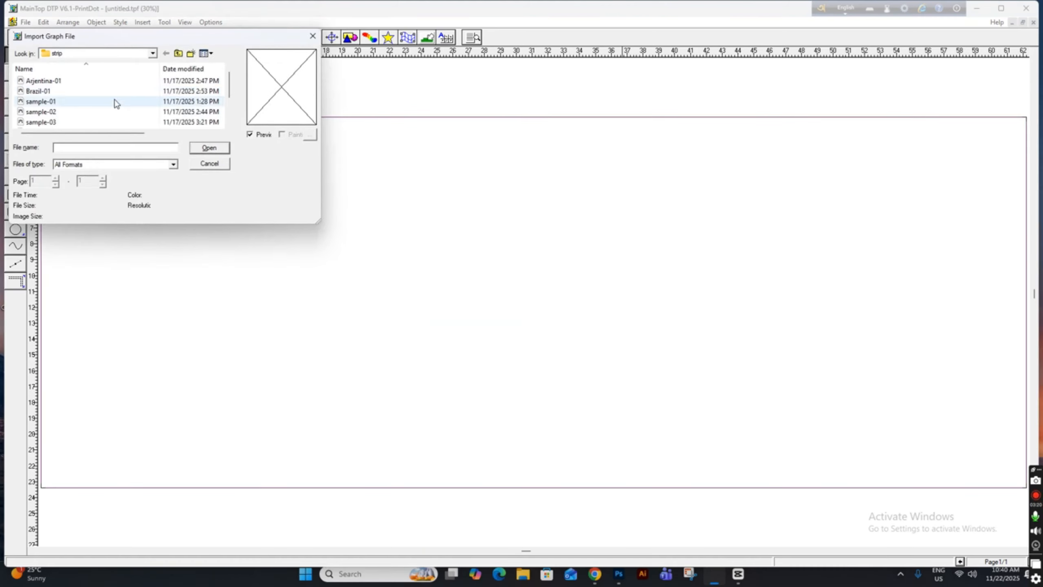
scroll(117, 100, down, 1)
click(312, 36)
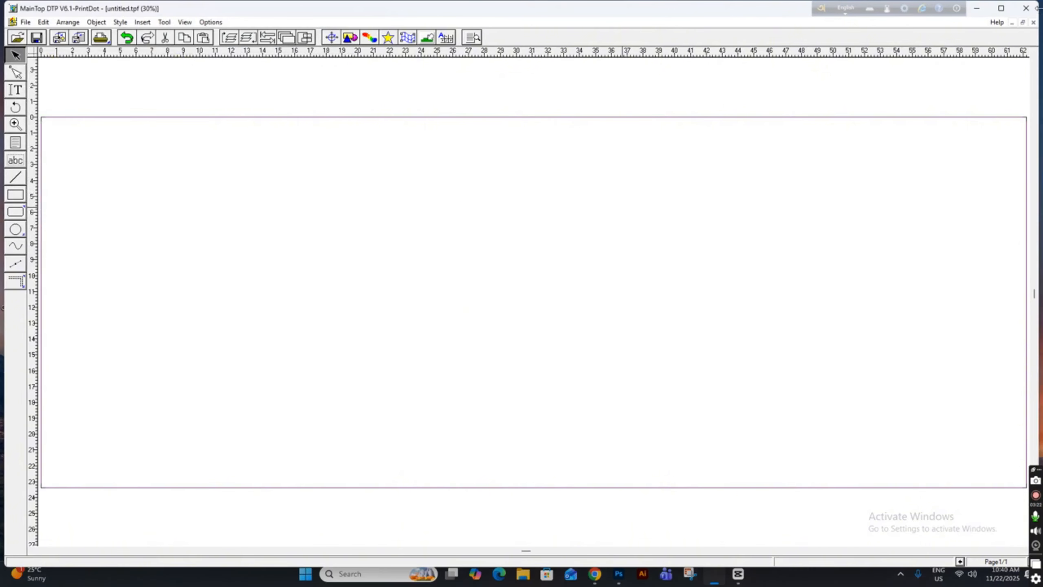
click(977, 8)
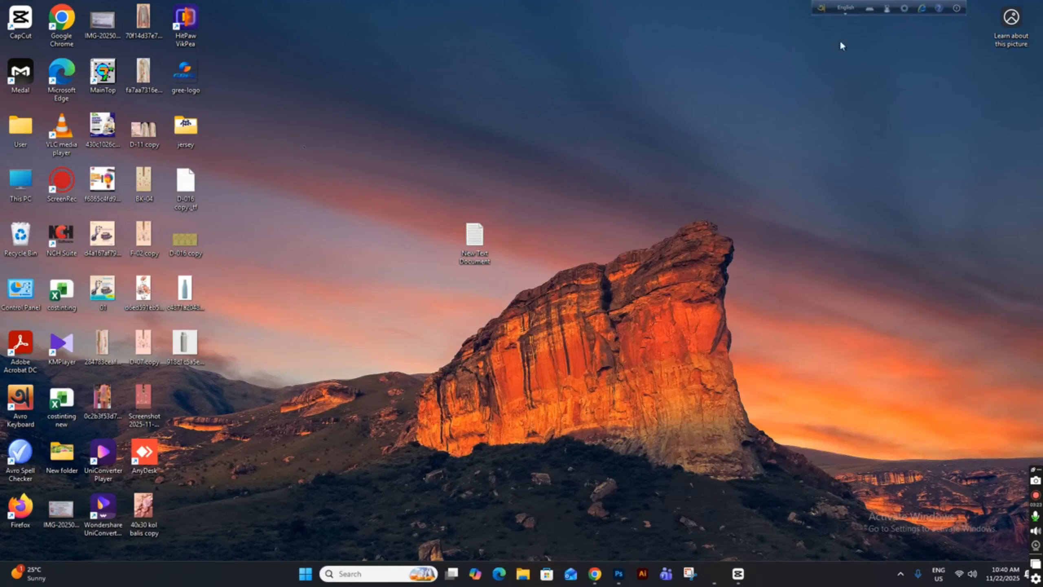
Browse to the strip folder on the Design-1 (G:) drive and select the Arjentina-02.prn print file.
double_click(32, 174)
click(559, 107)
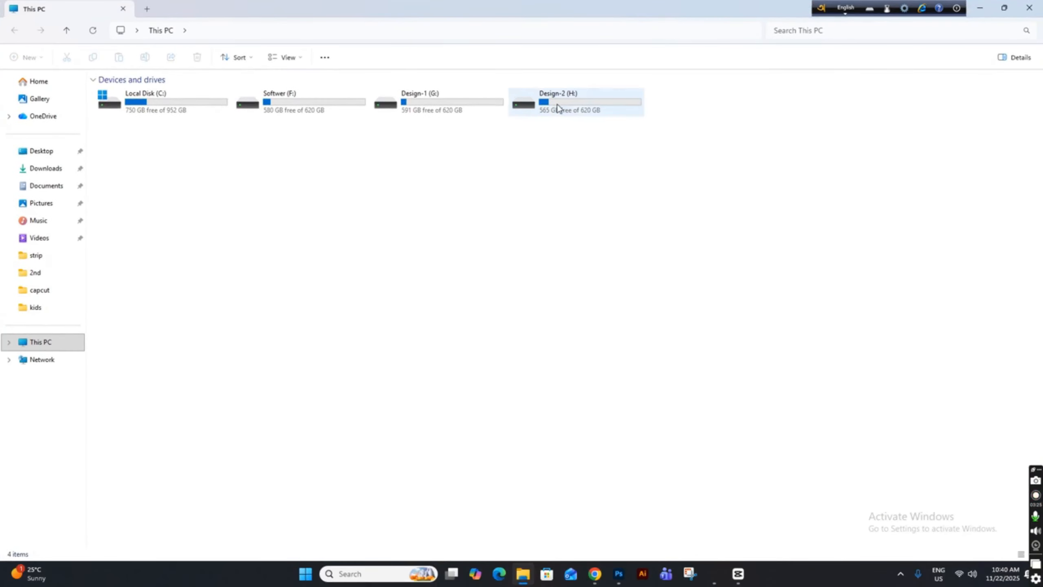
double_click(488, 110)
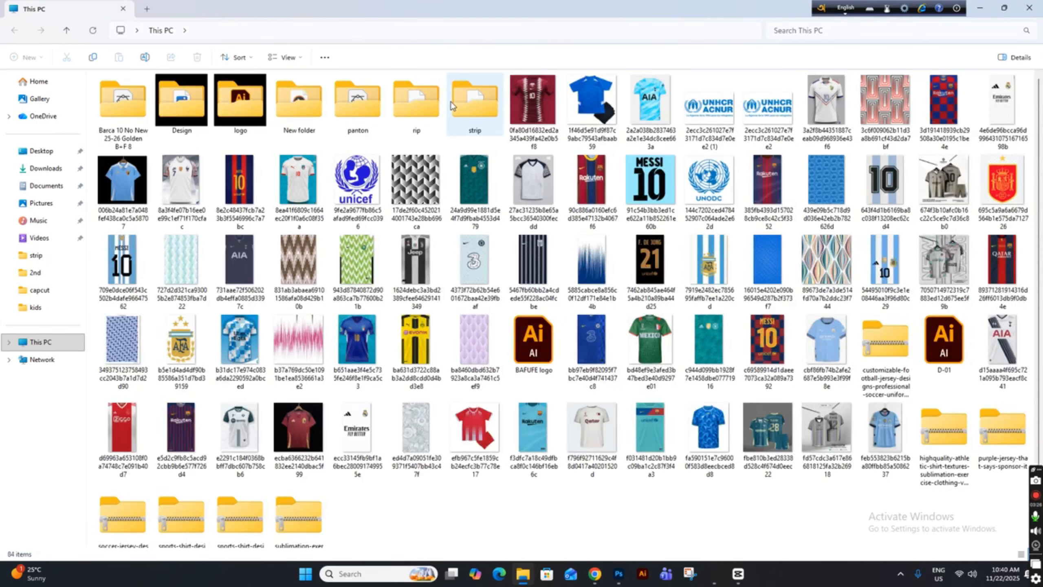
double_click(468, 119)
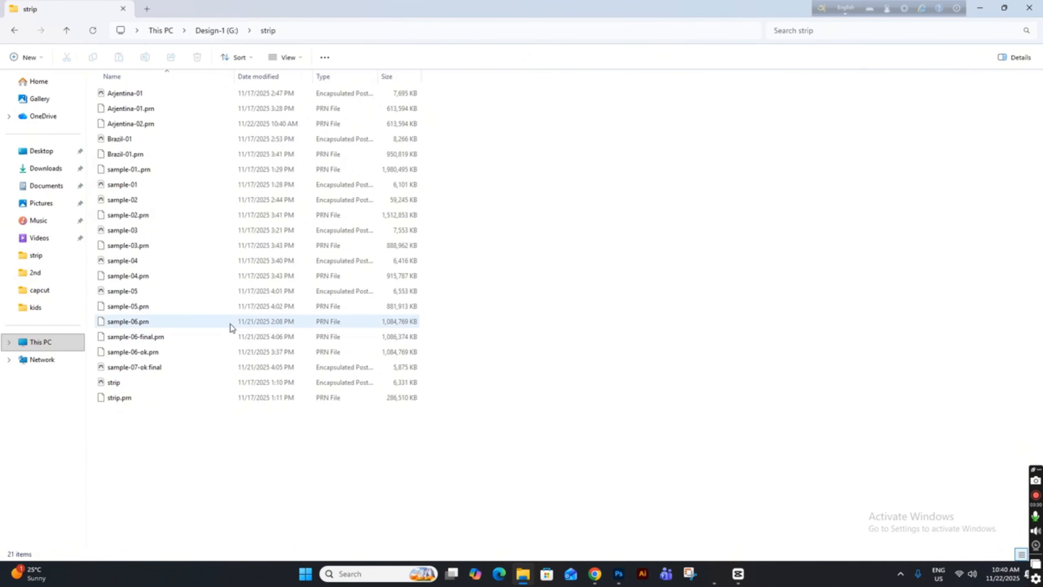
click(138, 95)
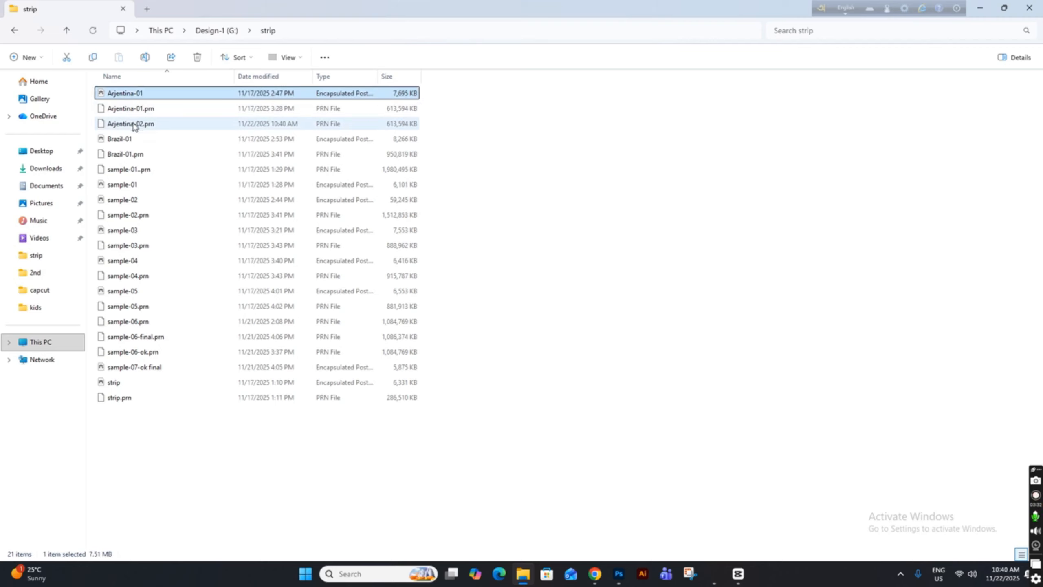
click(137, 123)
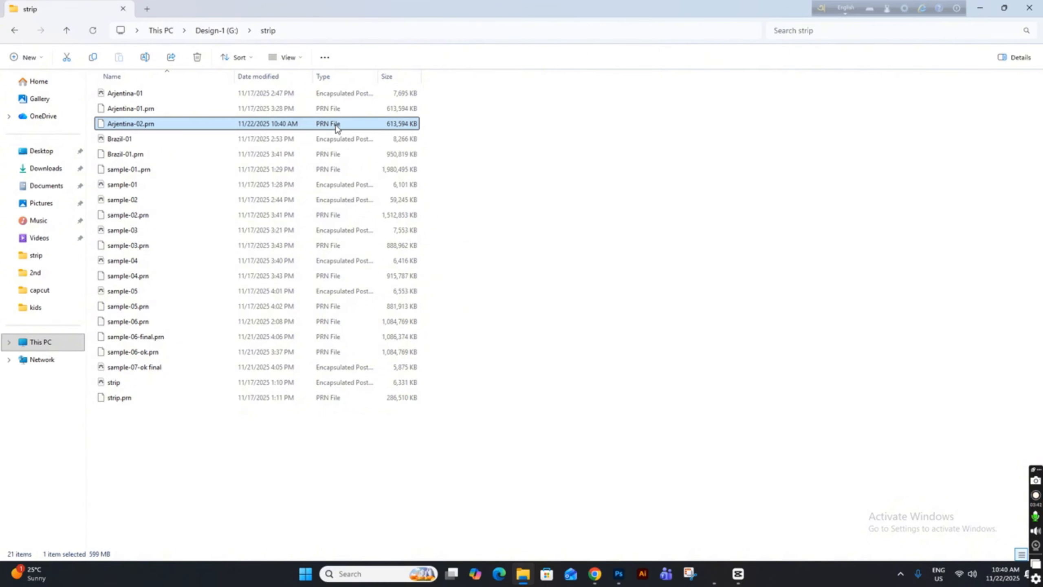
Close the file browser window and refresh the desktop.
click(1039, 3)
right_click(637, 121)
click(677, 169)
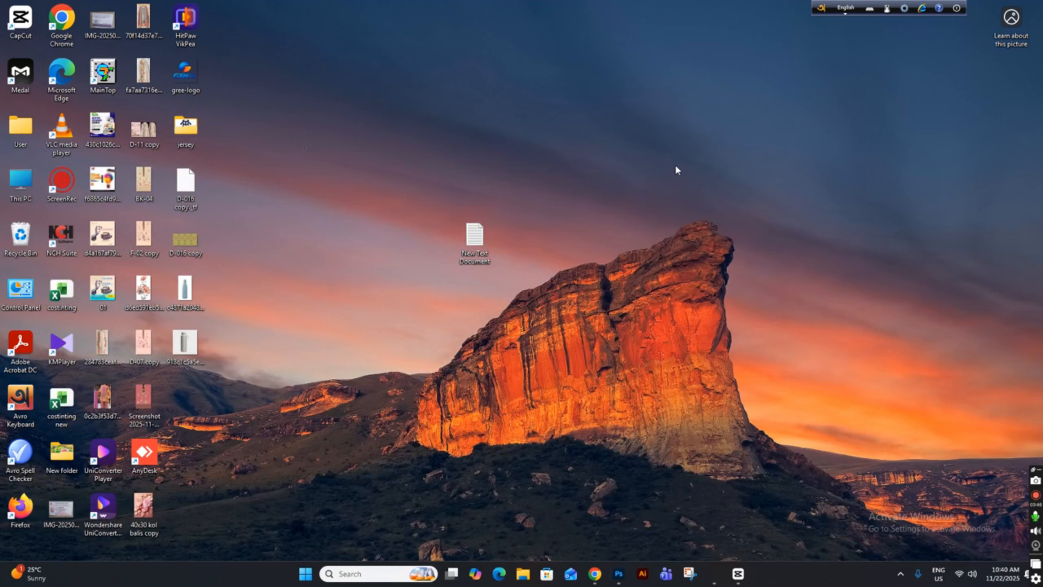